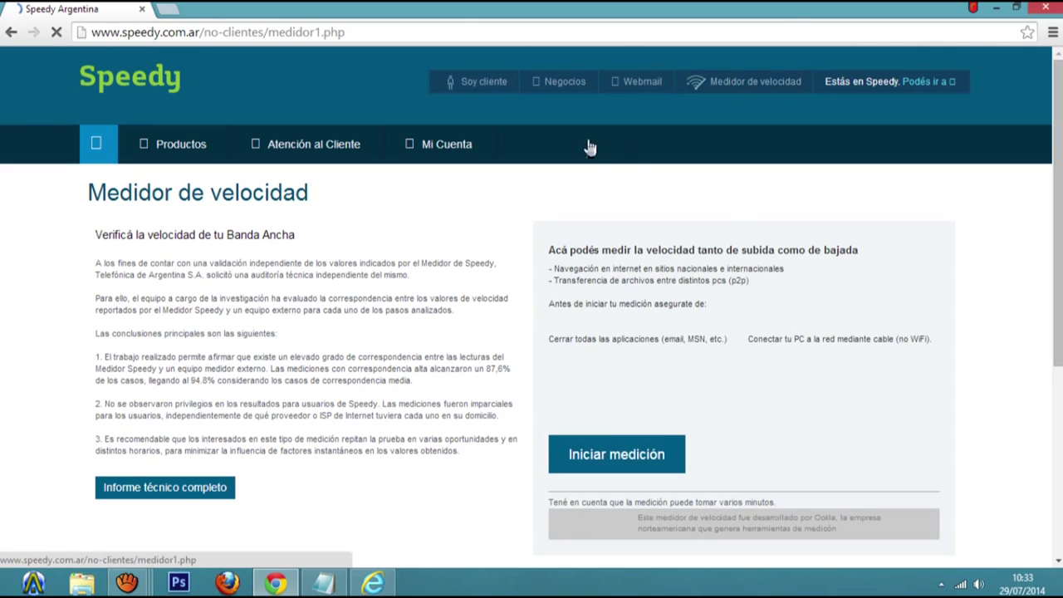
# Start the speed measurement on the Speedy page and try to skip the national browsing test
pyautogui.click(605, 467)
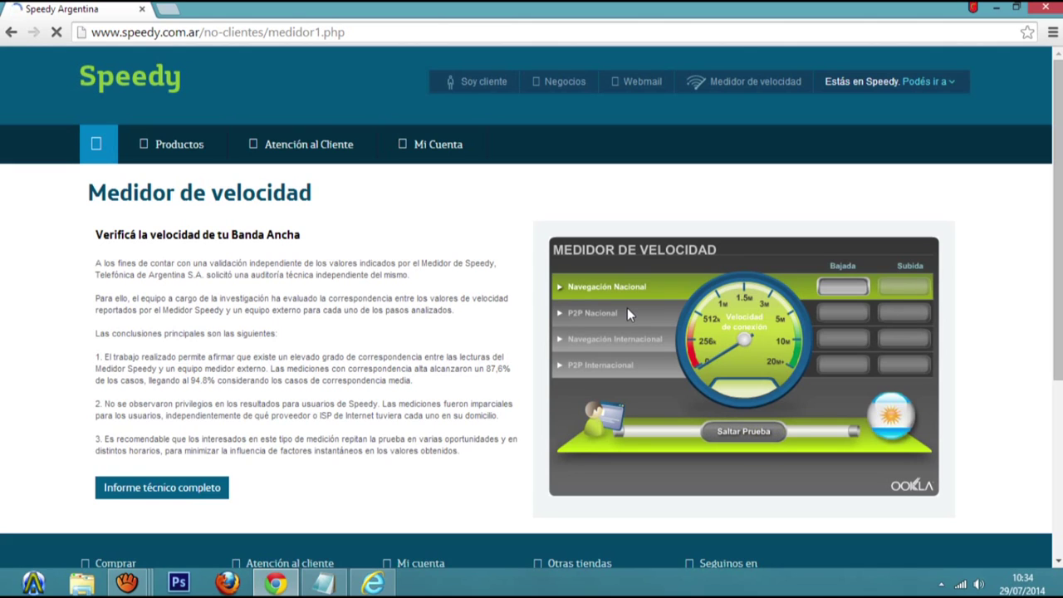
pyautogui.click(736, 430)
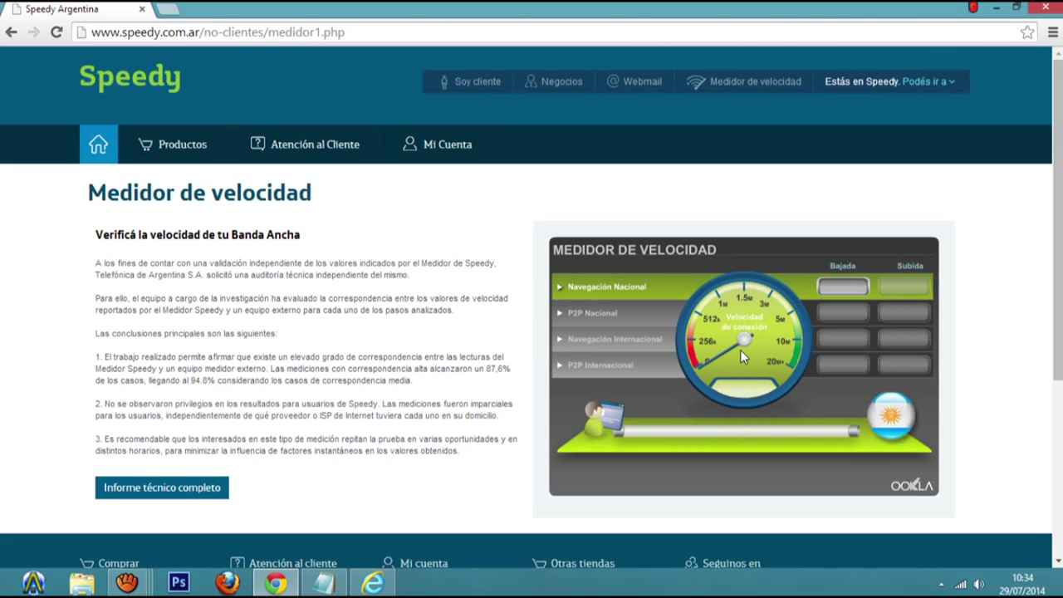
# Check the network status and the hidden icons in the Windows notification area
pyautogui.click(960, 585)
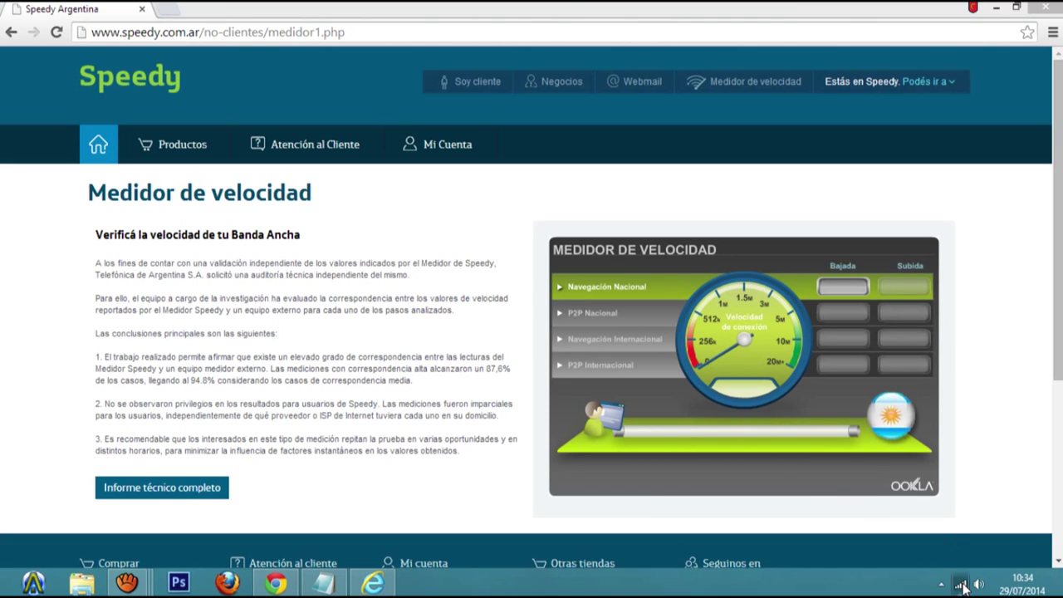
pyautogui.click(776, 579)
pyautogui.click(941, 586)
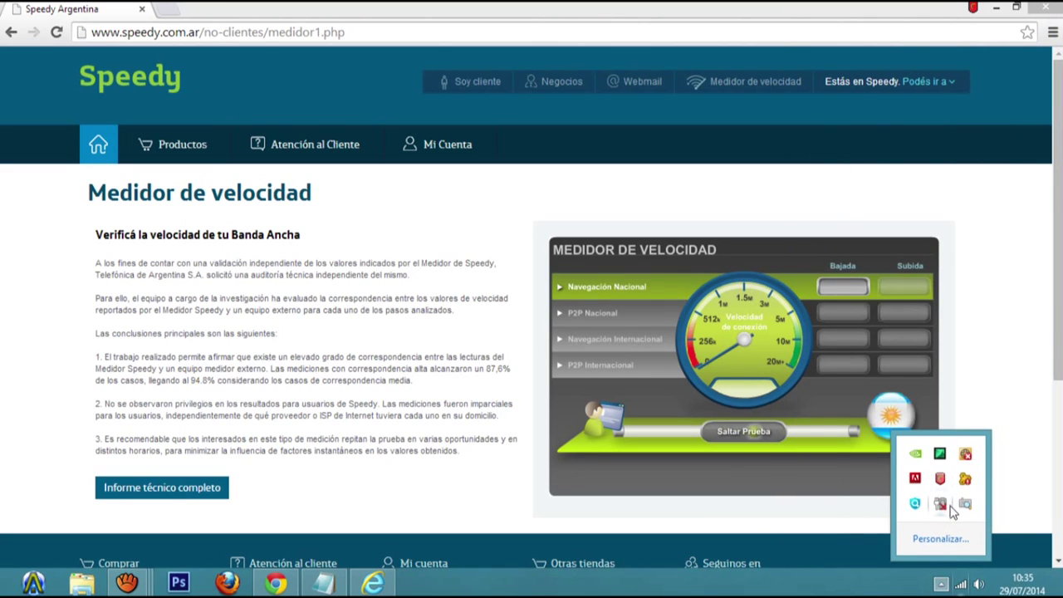
pyautogui.click(908, 590)
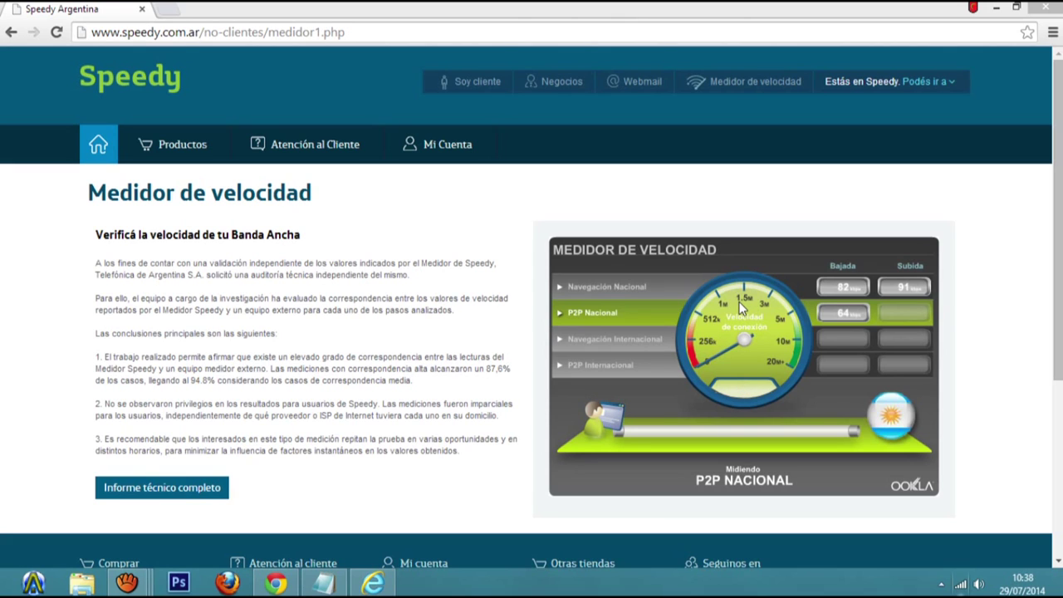
# Switch to aTube Catcher and close one of the extra empty downloader windows
pyautogui.click(131, 584)
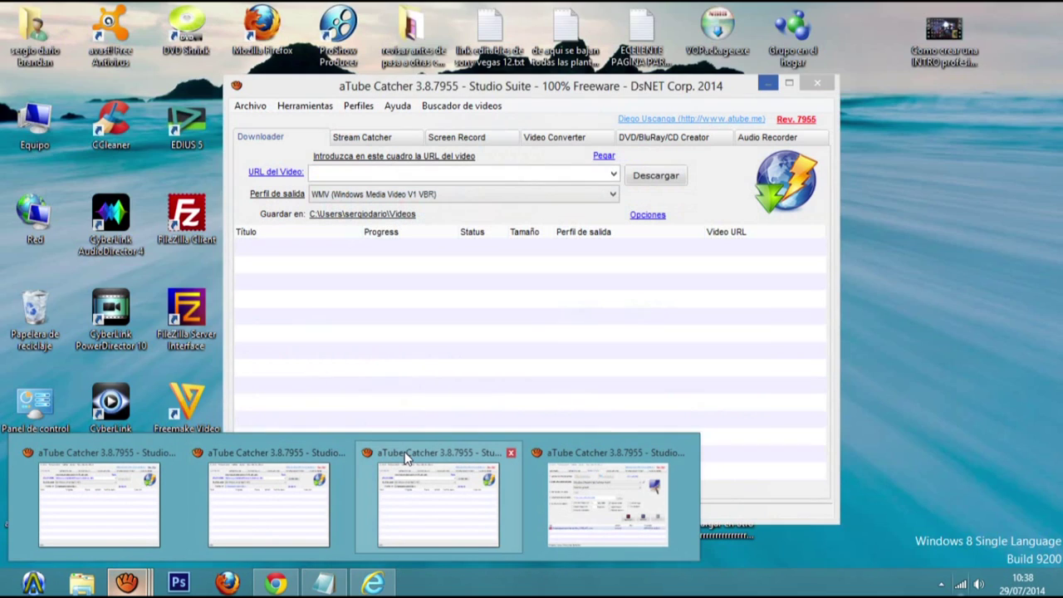
pyautogui.click(346, 461)
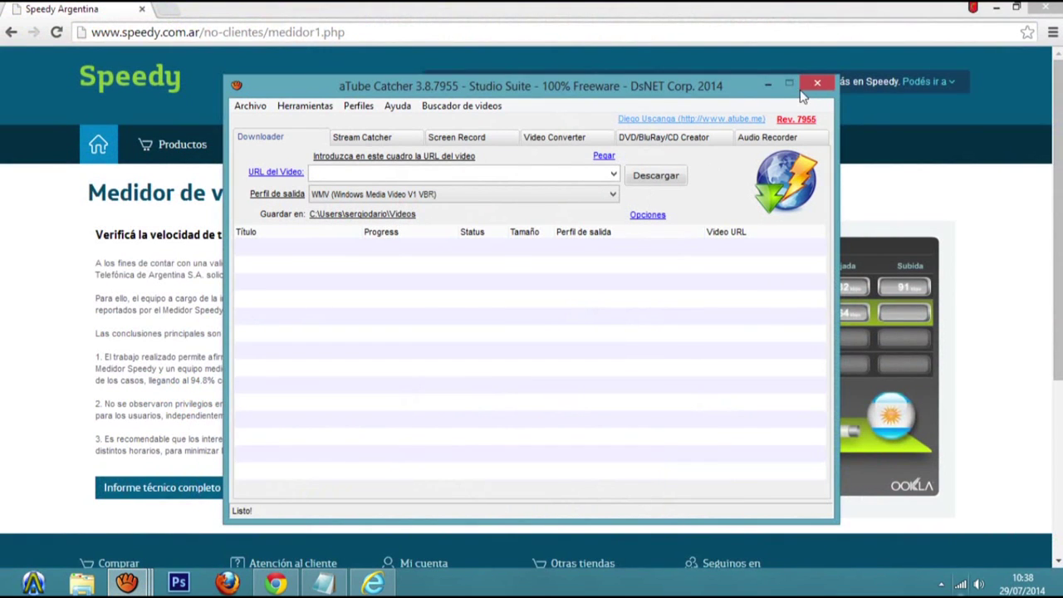
pyautogui.click(817, 83)
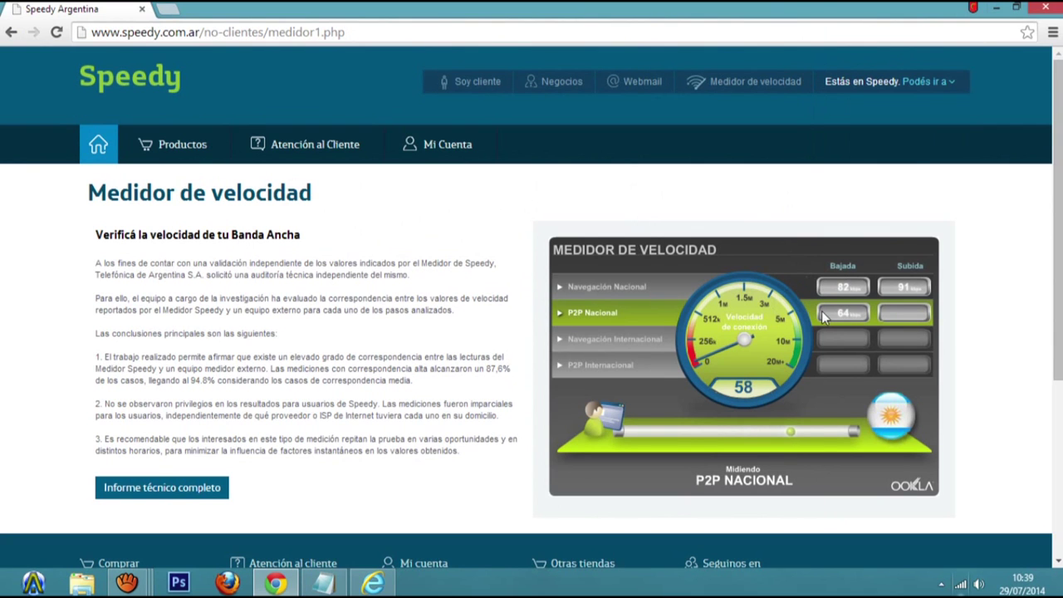
# Minimize the browser and the screen recorder, and close the aTube Catcher downloader window holding the YouTube video link
pyautogui.click(996, 7)
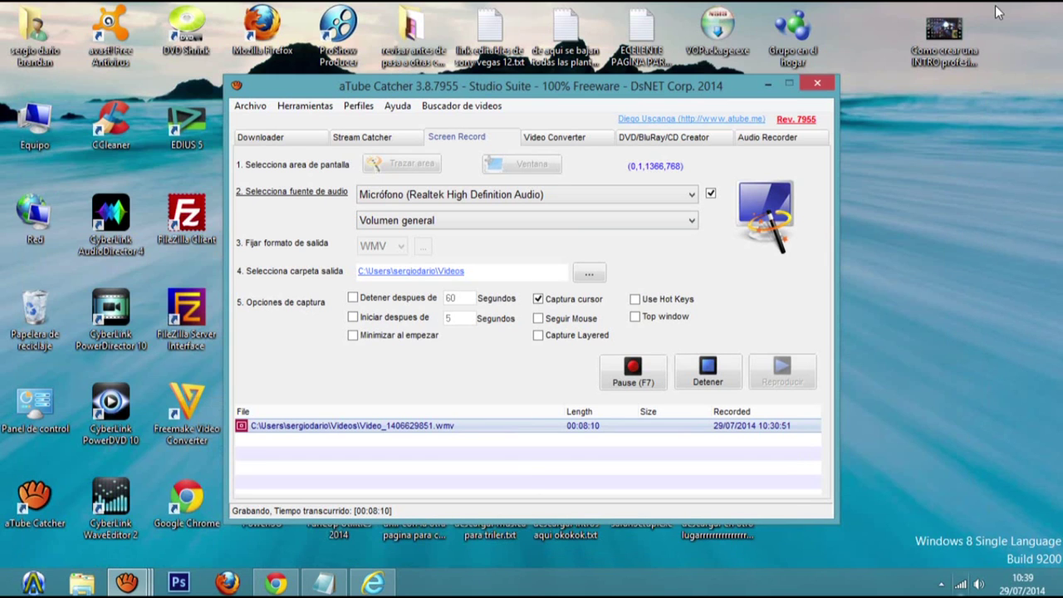
pyautogui.click(766, 85)
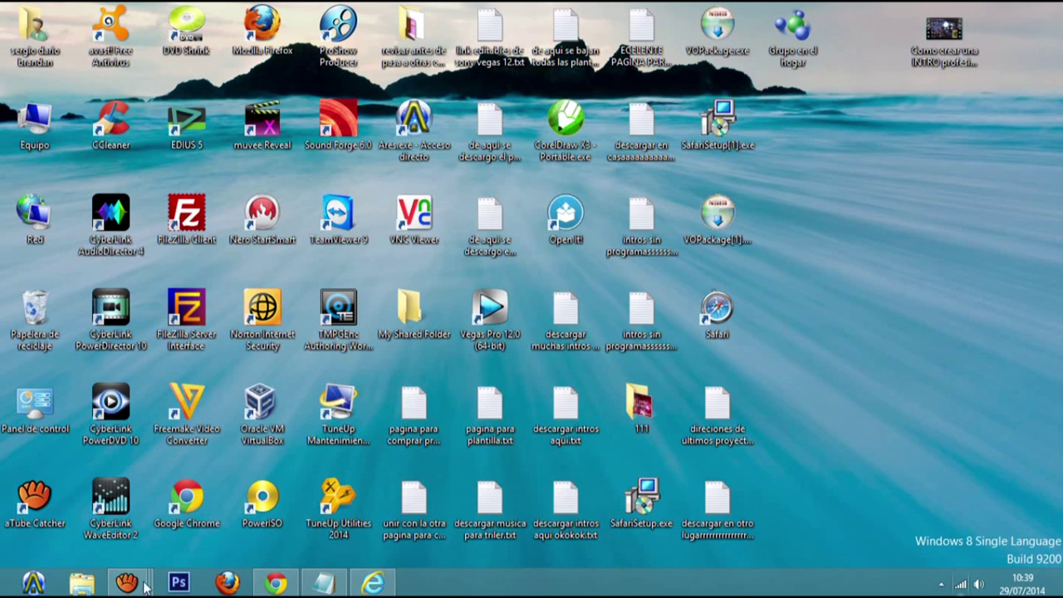
pyautogui.moveTo(146, 587)
pyautogui.click(133, 511)
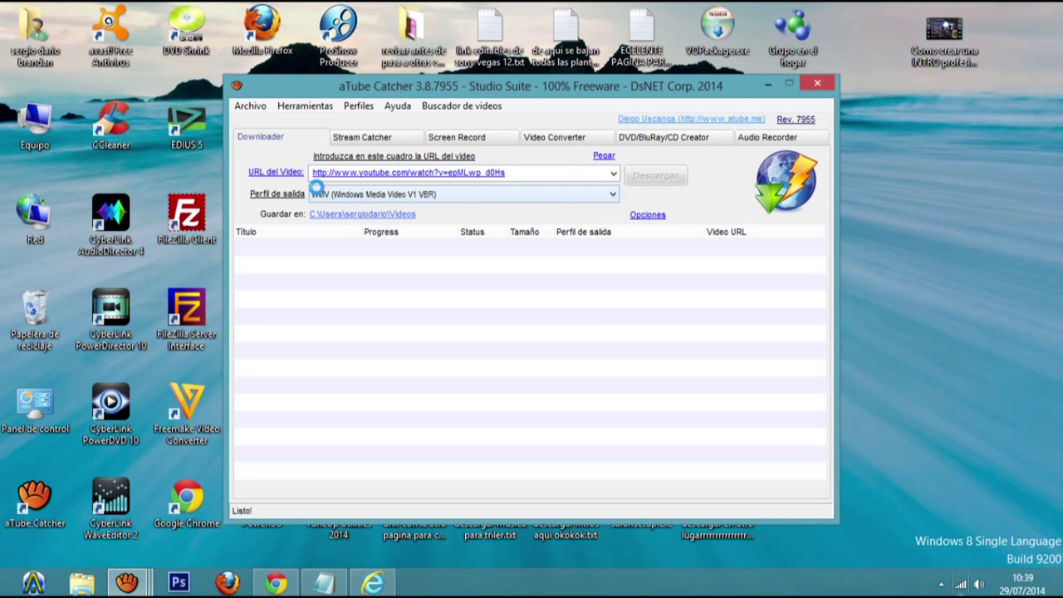
pyautogui.moveTo(320, 186)
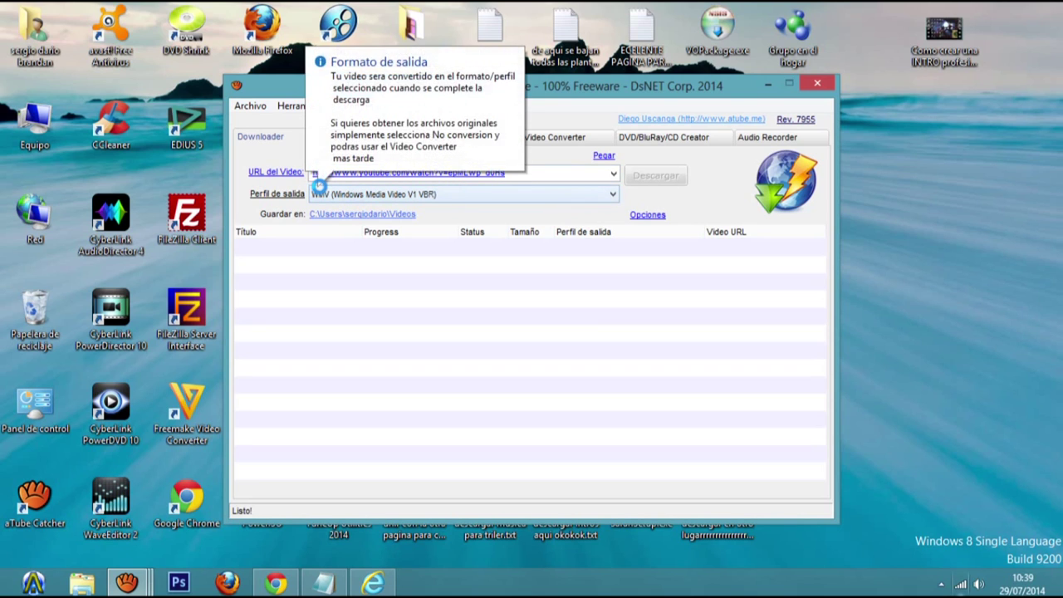
pyautogui.click(551, 172)
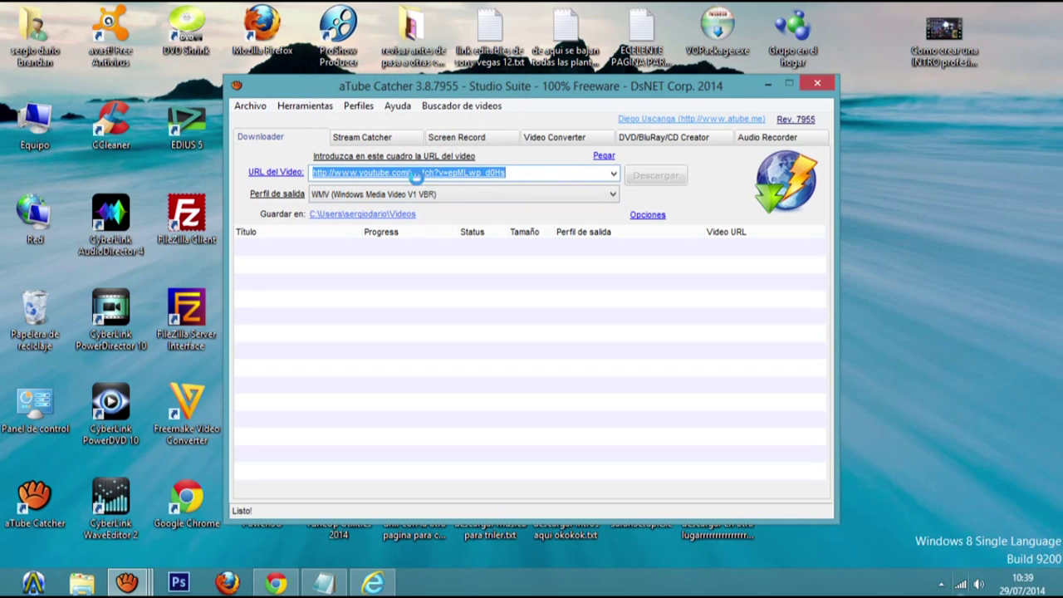
pyautogui.click(456, 171)
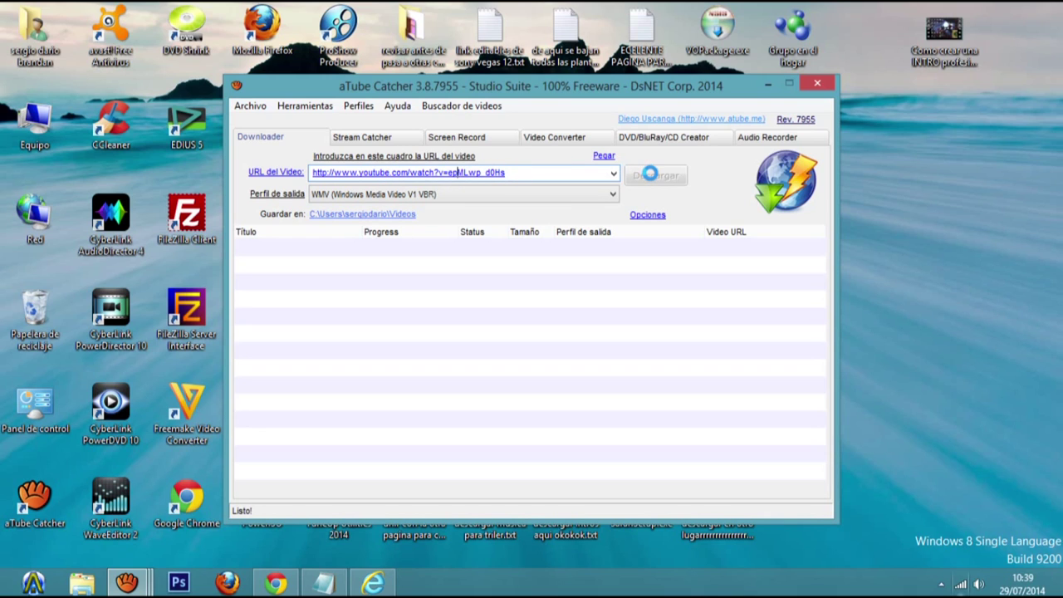
pyautogui.click(819, 85)
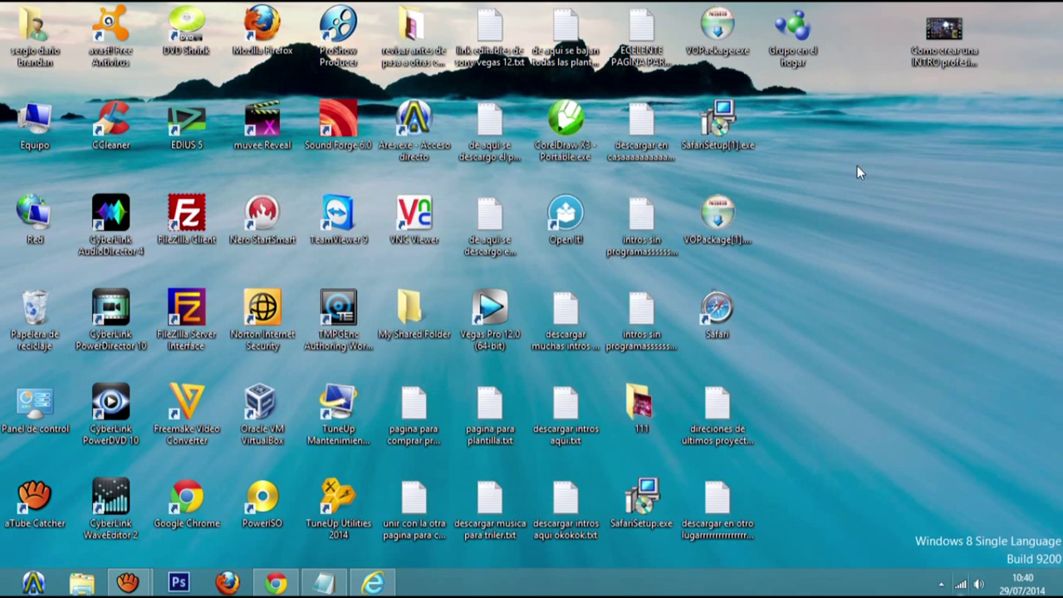
# Empty the Recycle Bin from the desktop and confirm the deletion
pyautogui.rightClick(43, 333)
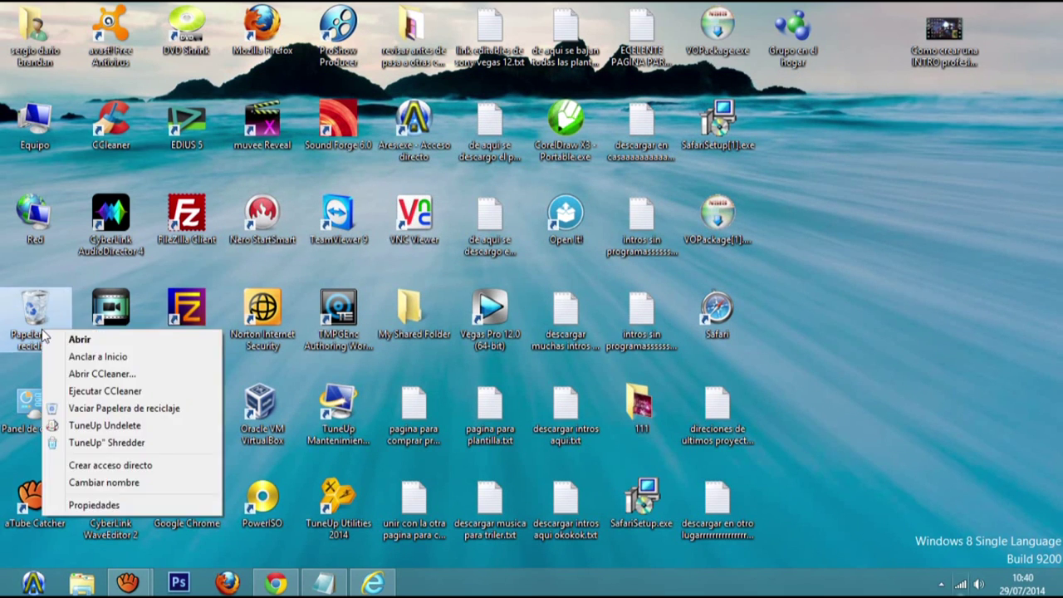
pyautogui.click(128, 408)
pyautogui.click(592, 304)
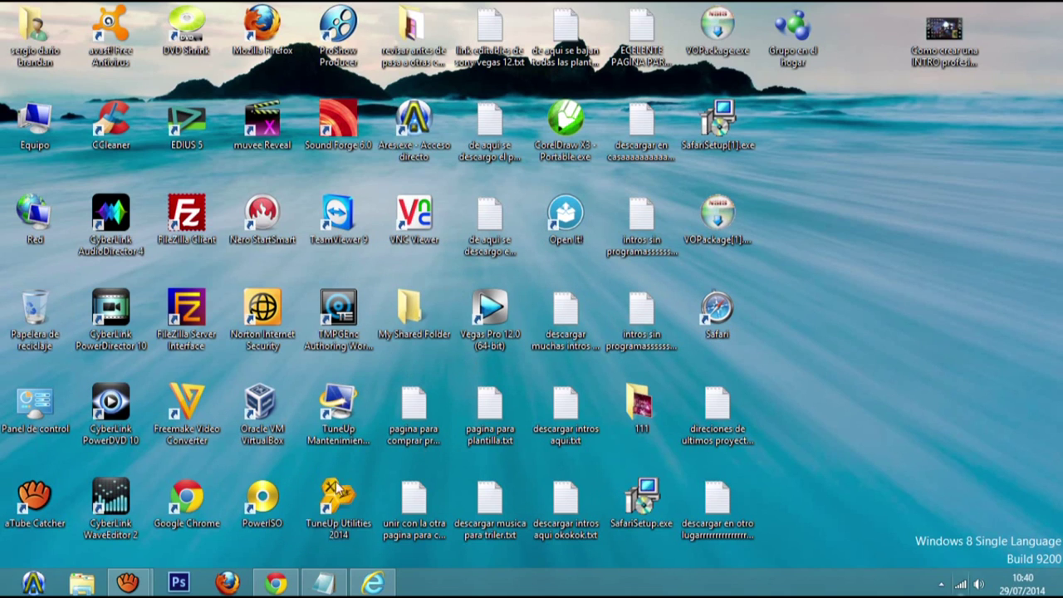
pyautogui.click(275, 583)
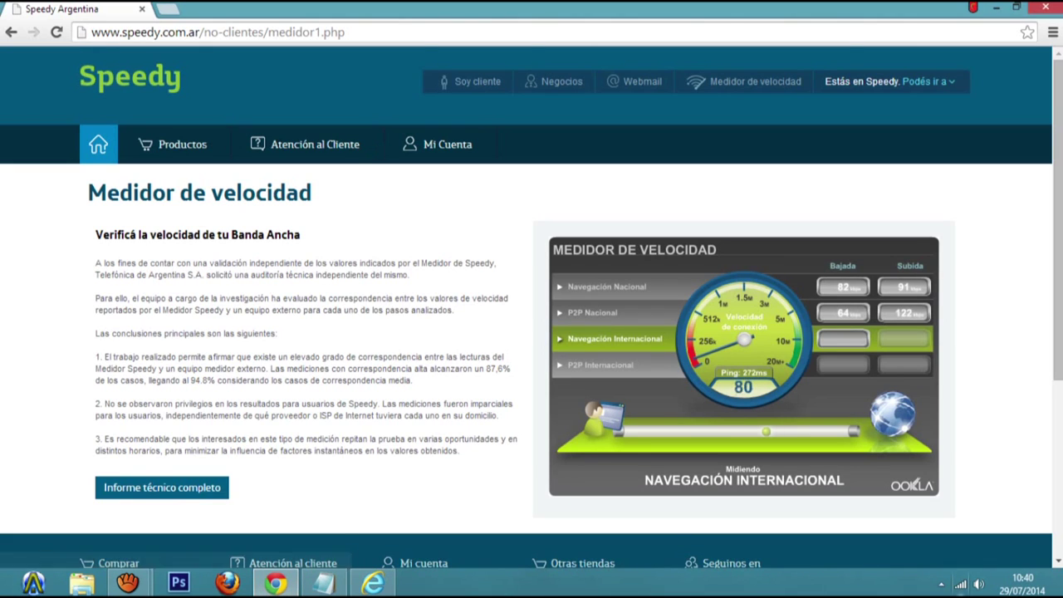
pyautogui.click(166, 9)
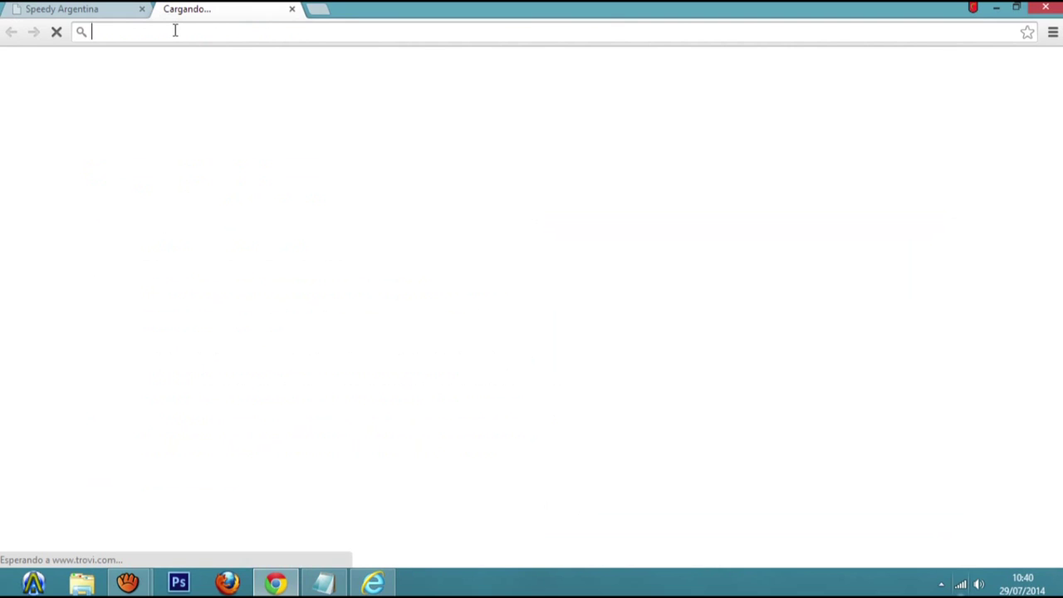
pyautogui.write('www.google.com')
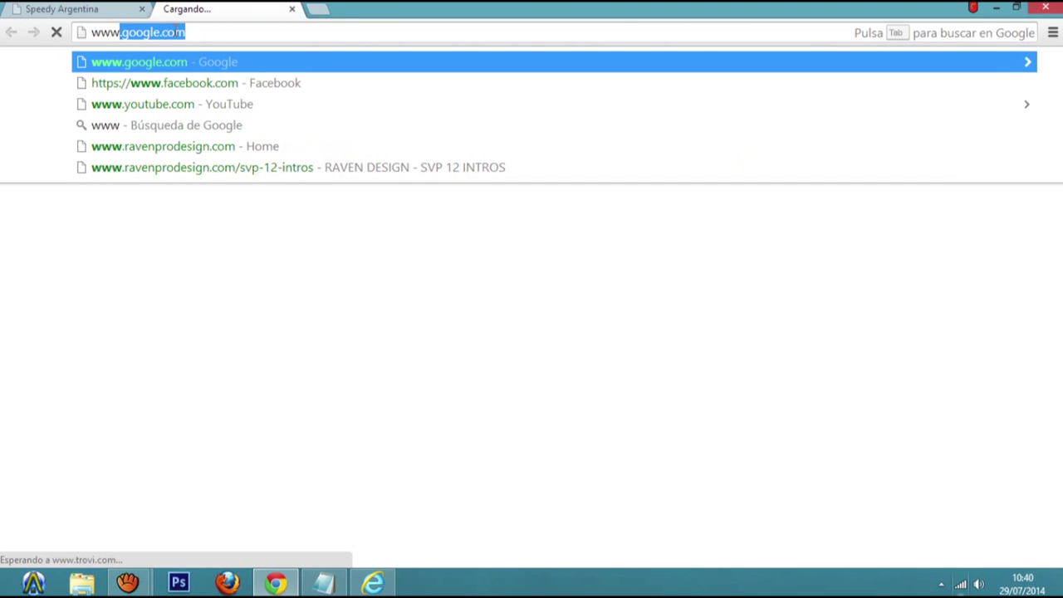
pyautogui.click(188, 104)
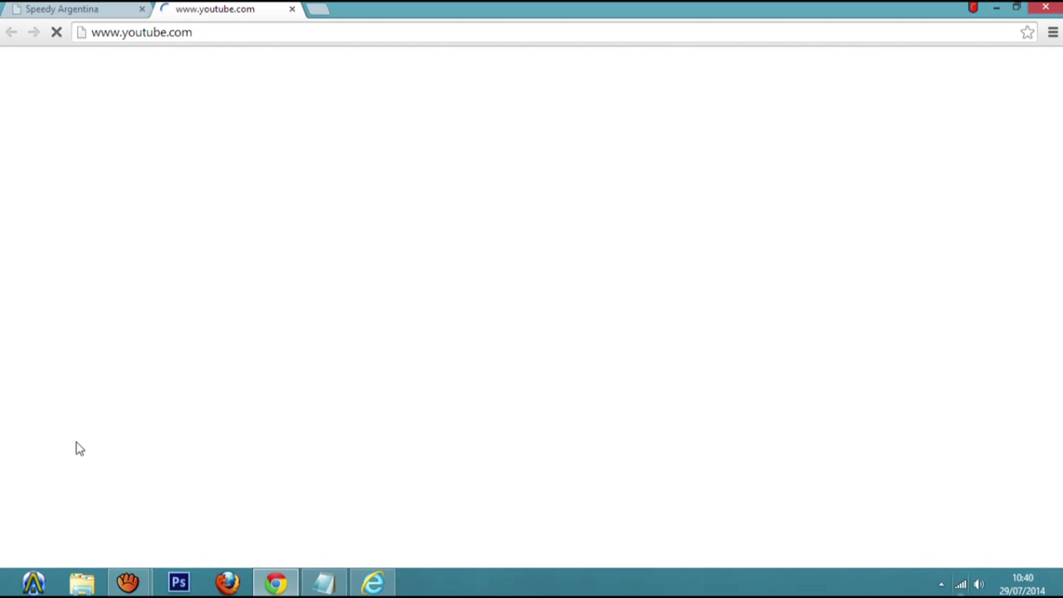
pyautogui.click(129, 585)
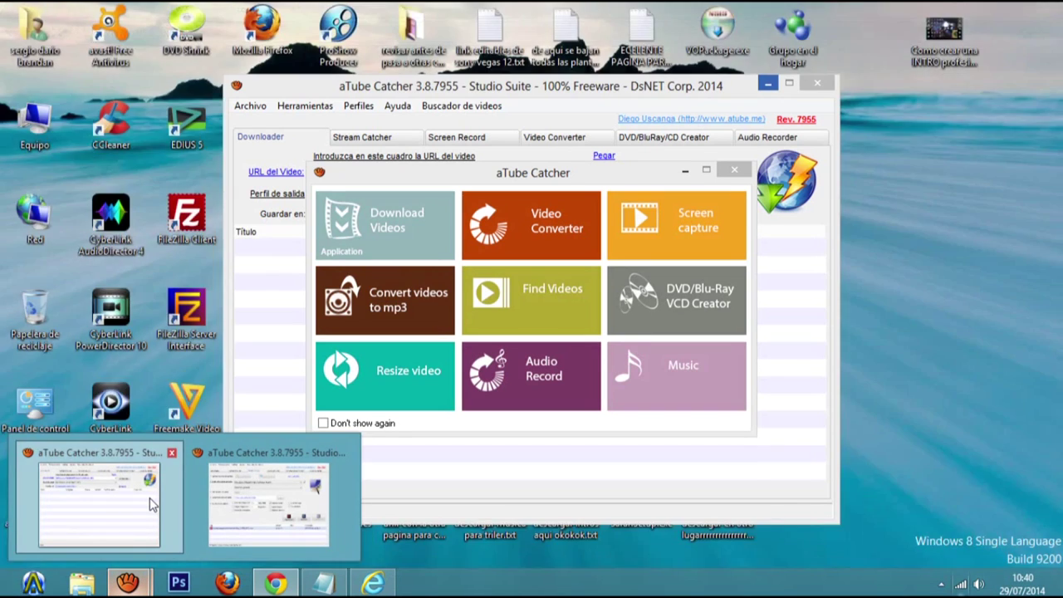
pyautogui.click(148, 499)
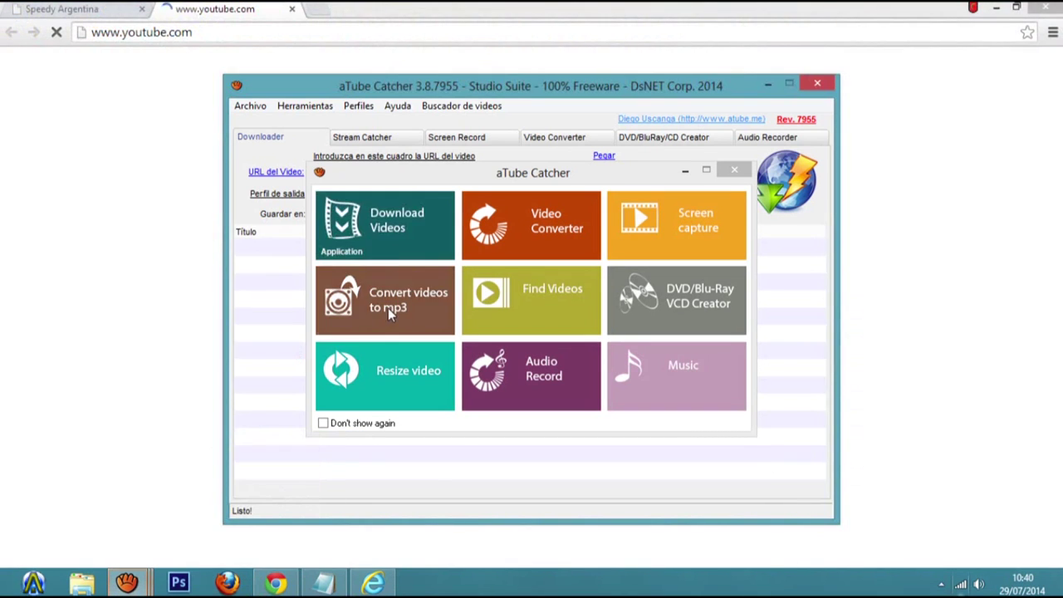
pyautogui.click(419, 220)
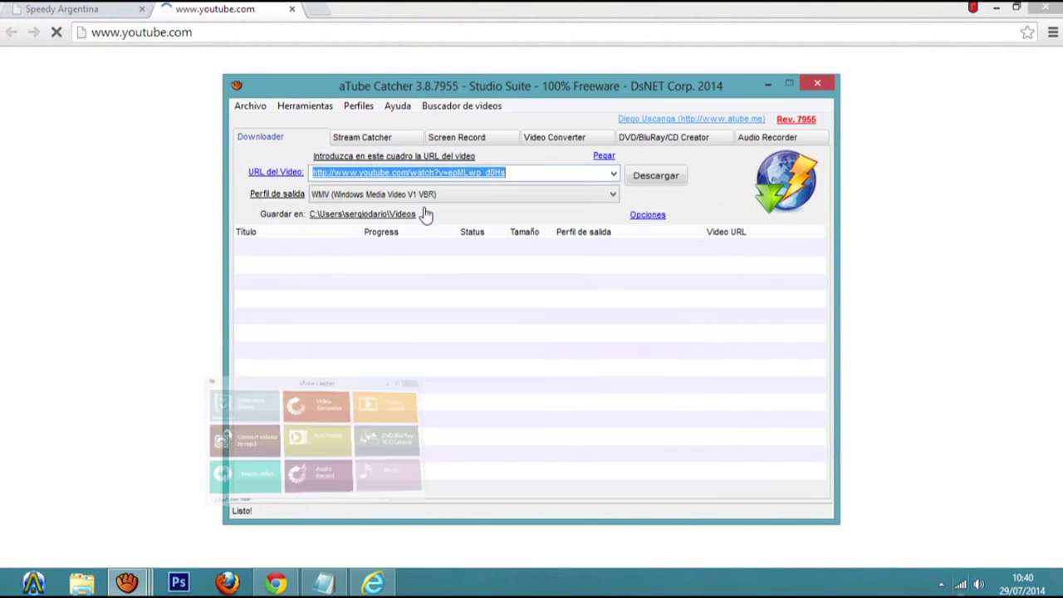
pyautogui.click(648, 177)
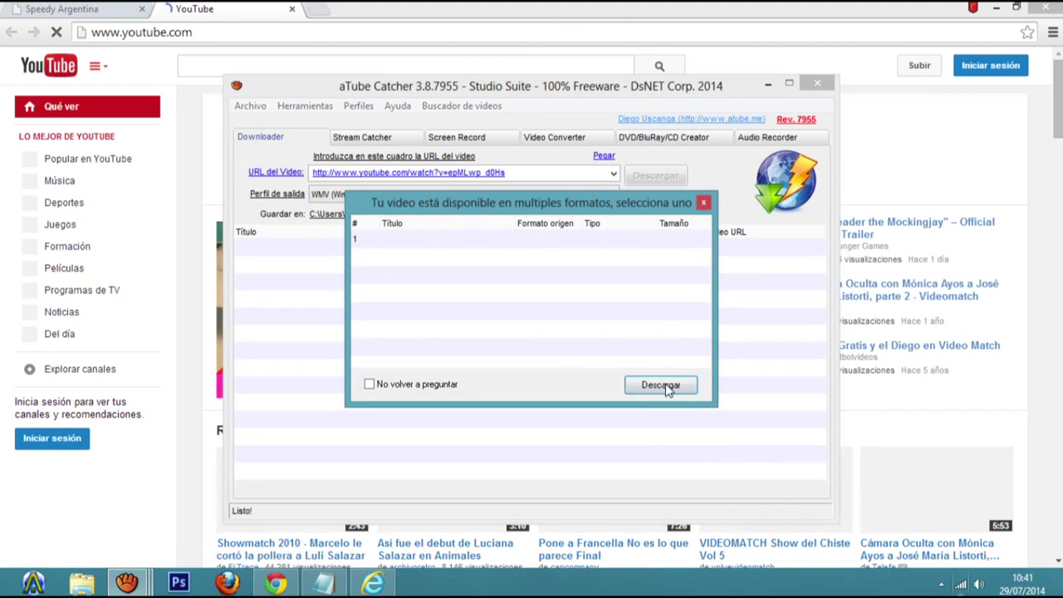
pyautogui.click(661, 386)
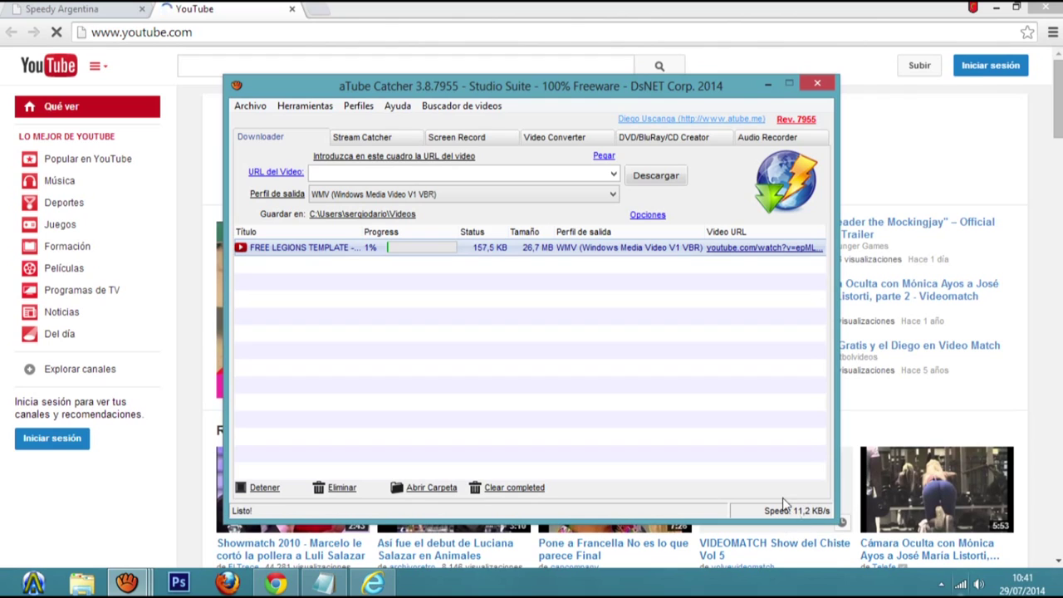
pyautogui.scroll(-1, 783, 503)
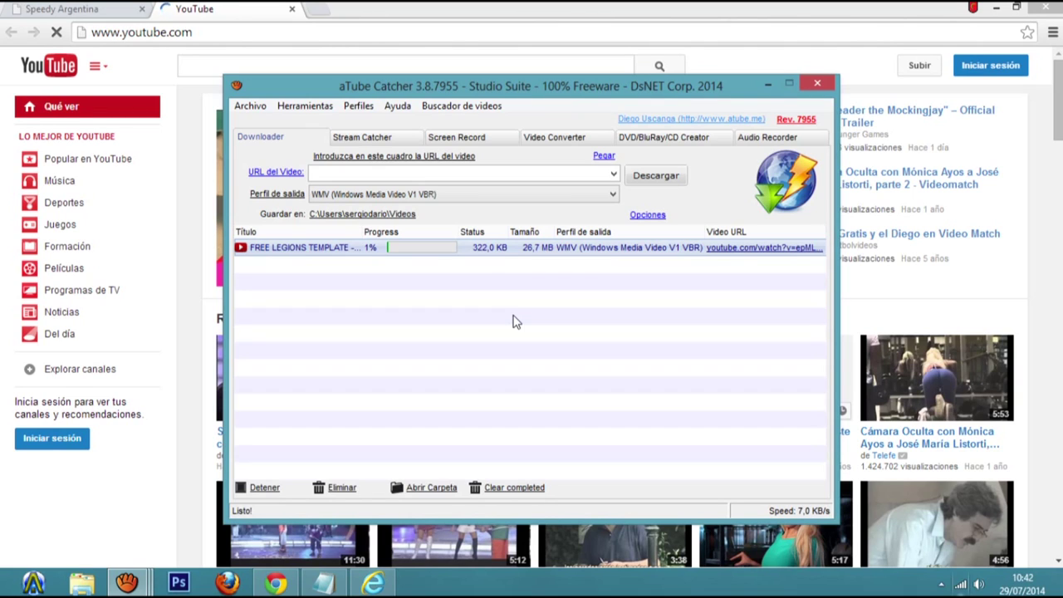
pyautogui.click(769, 85)
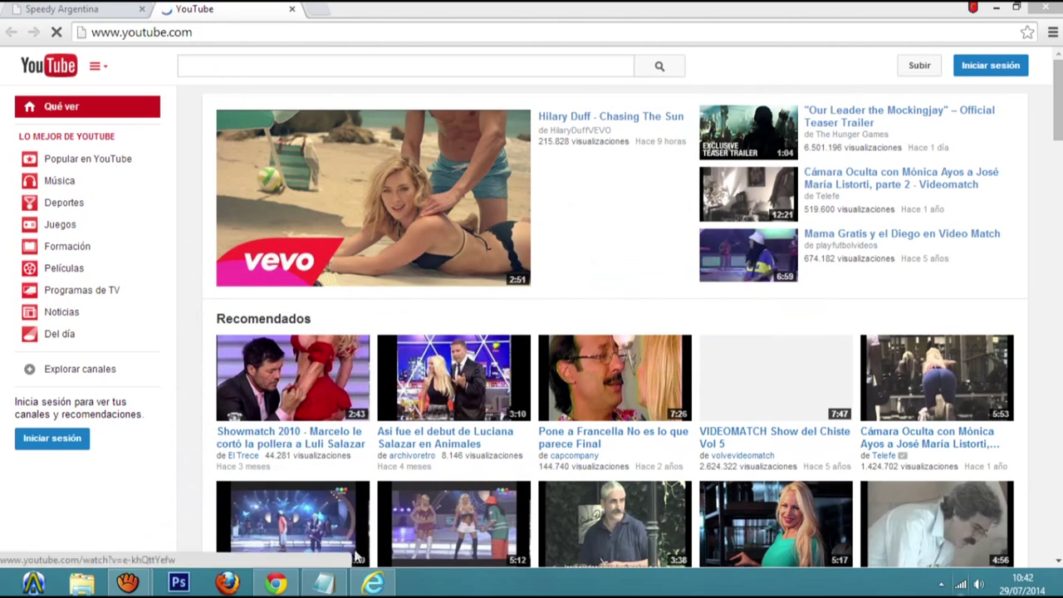
# Check the progress of the Speedy speed test in Chrome, and minimize the browser
pyautogui.click(276, 584)
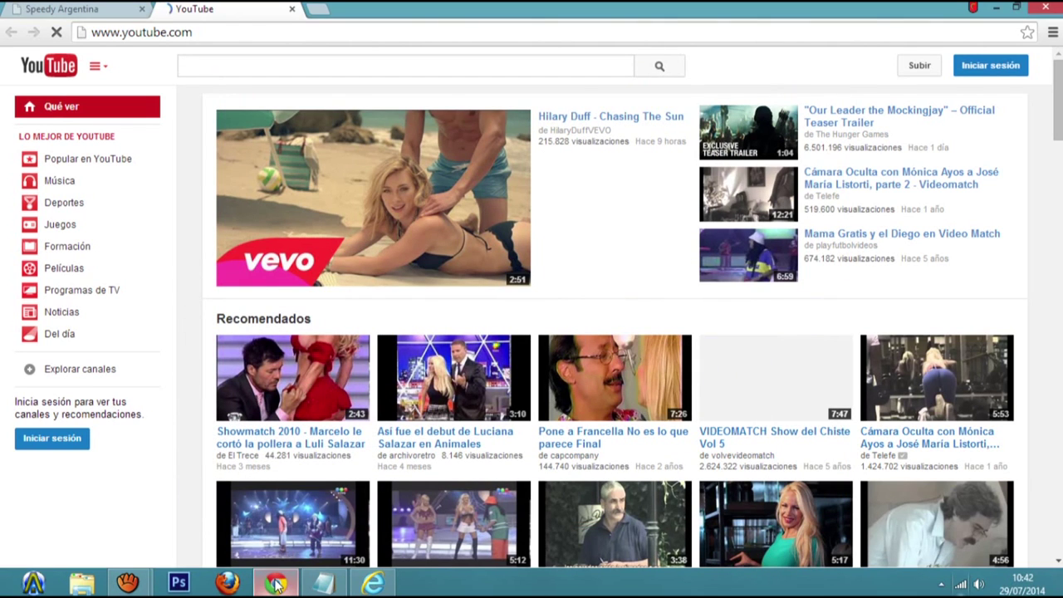
pyautogui.click(994, 9)
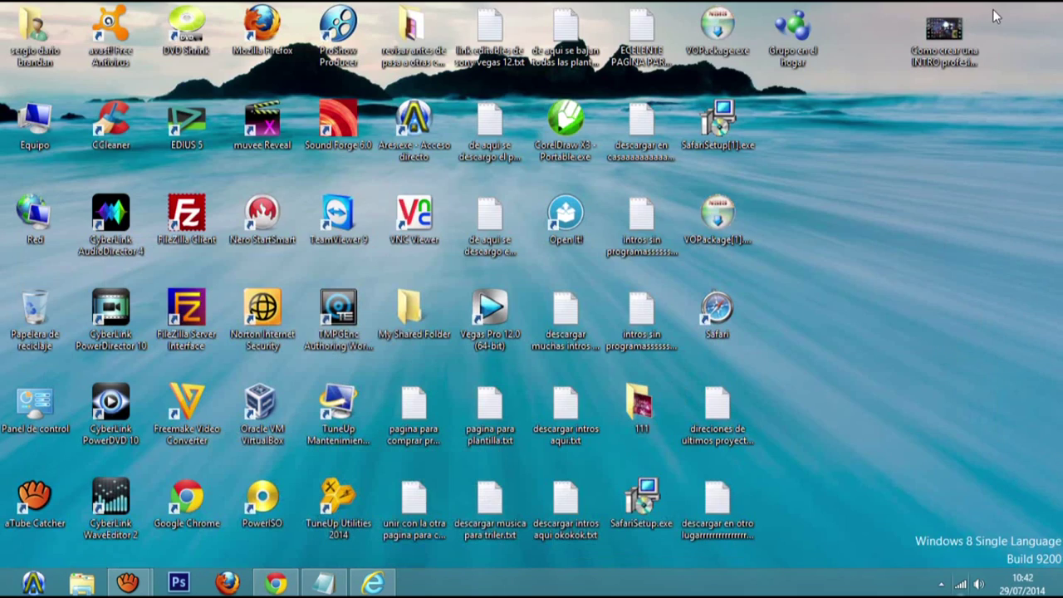
pyautogui.click(271, 583)
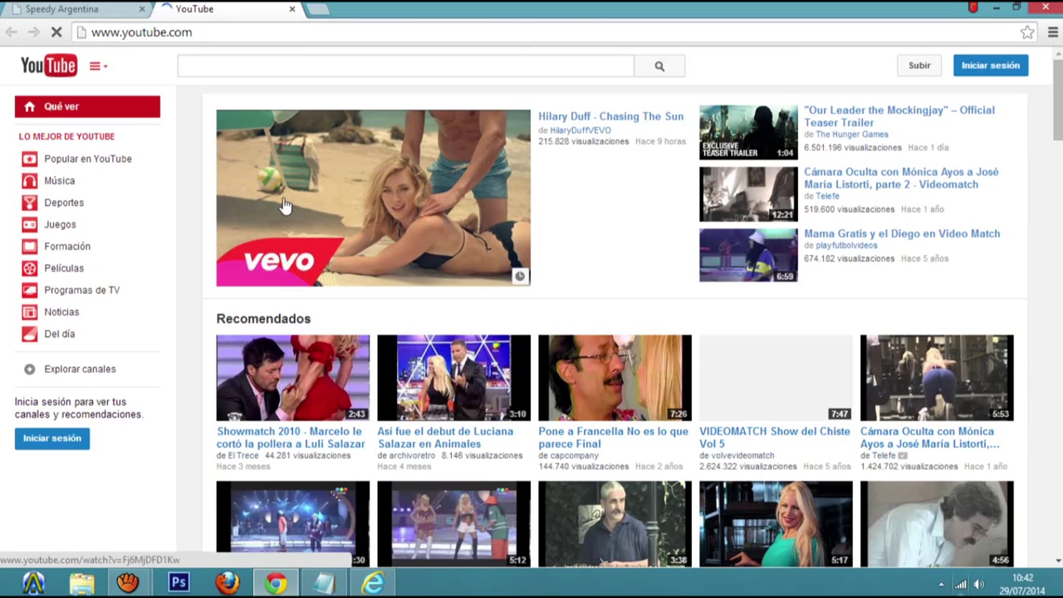
pyautogui.click(100, 10)
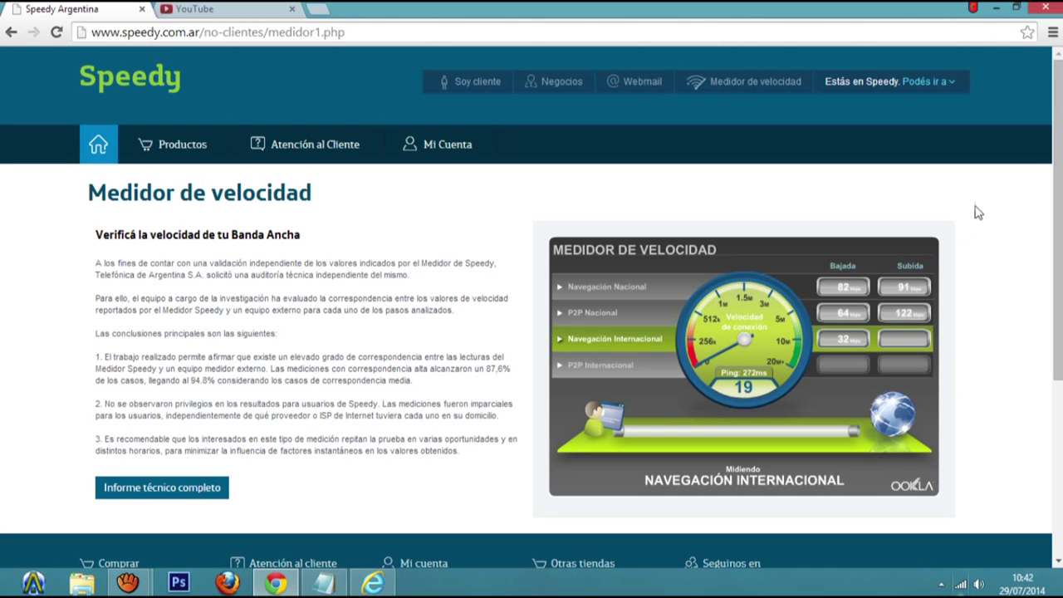
pyautogui.click(997, 7)
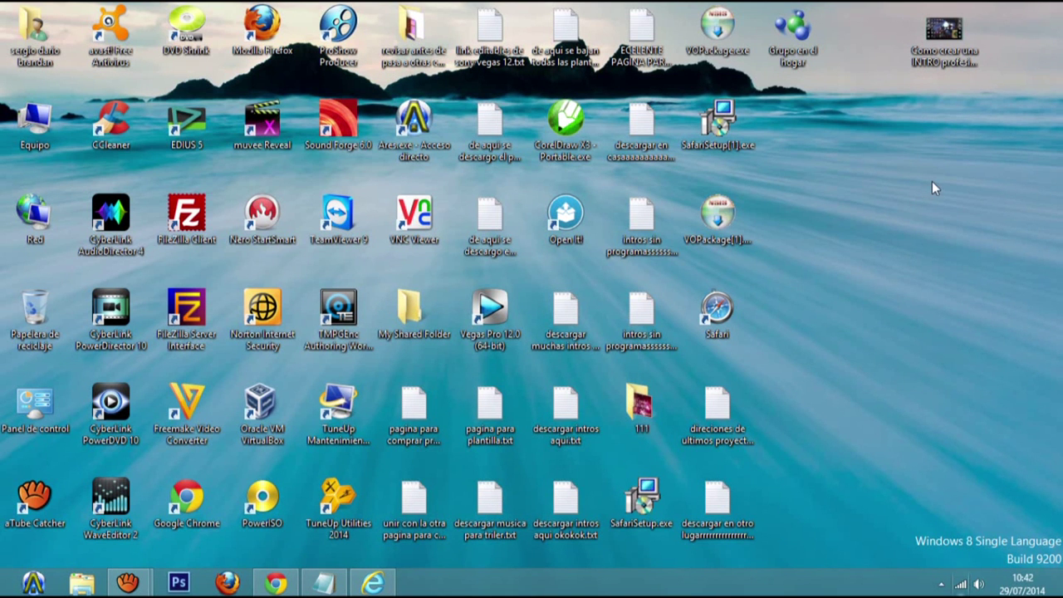
# Open the desktop text file for buying programs in Notepad and start a new blank document from it
pyautogui.doubleClick(416, 436)
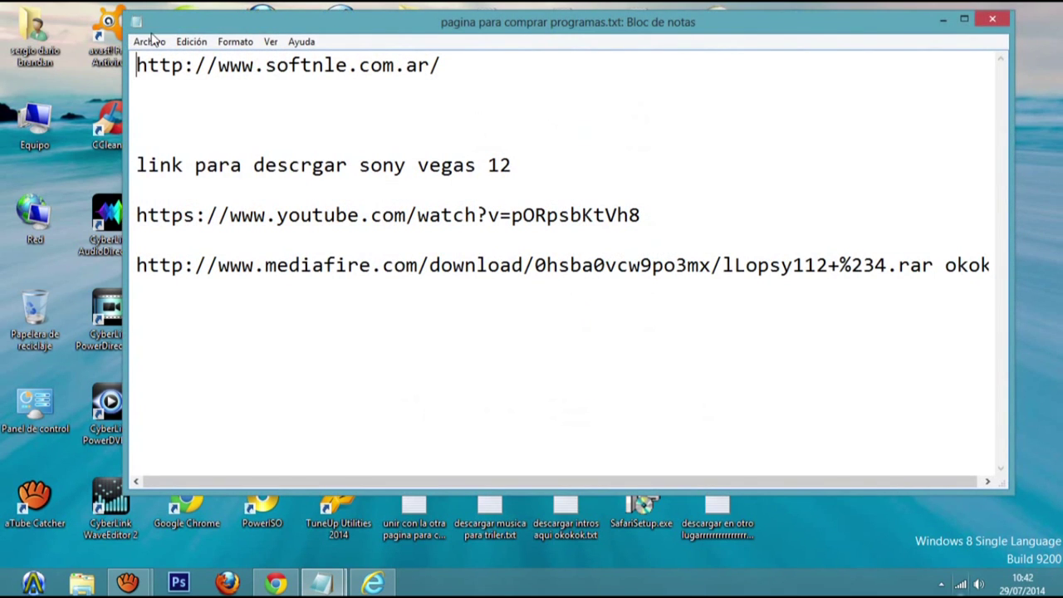
pyautogui.click(149, 42)
pyautogui.click(160, 67)
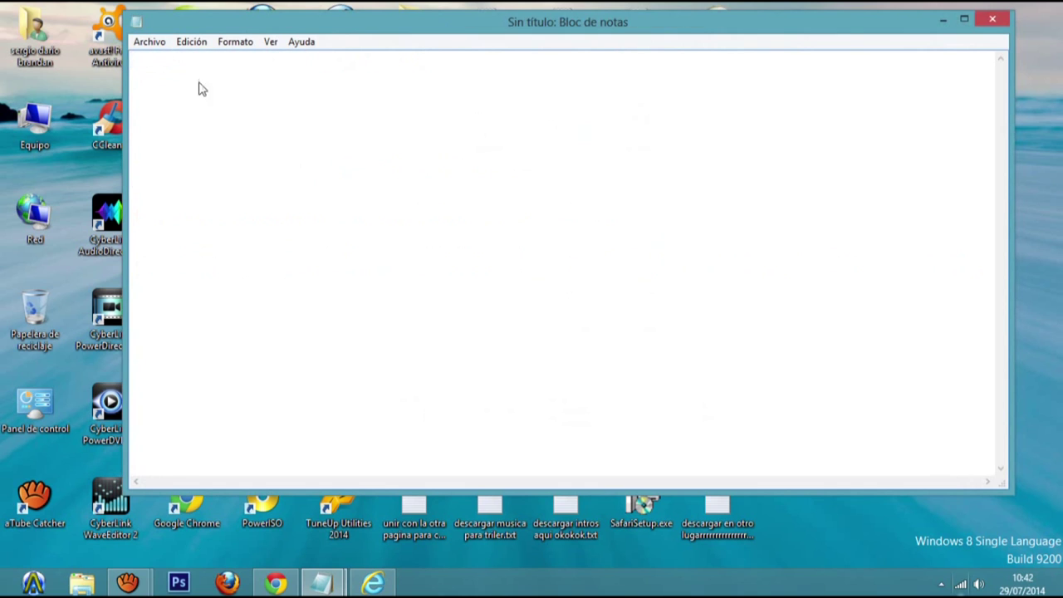
# Save the blank note to the desktop as a text document named "nombre de navegadores"
pyautogui.click(150, 44)
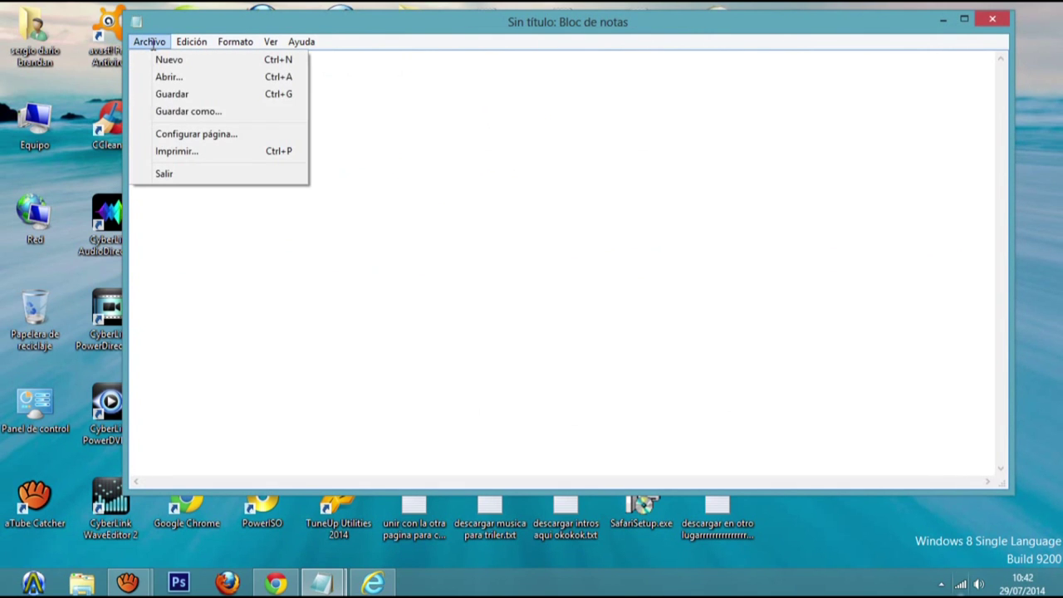
pyautogui.click(196, 116)
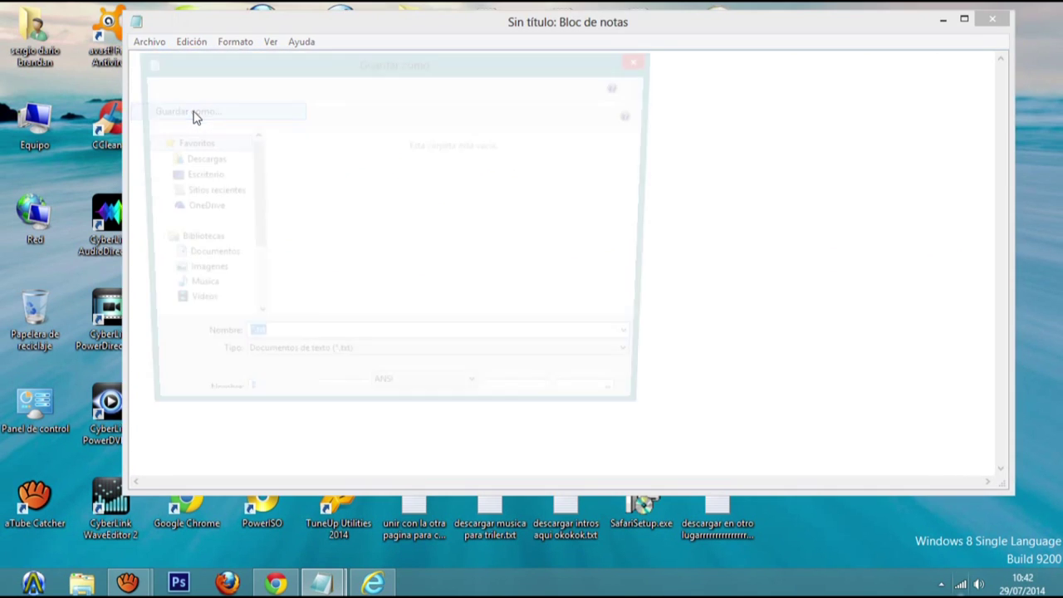
pyautogui.write('nombre de na')
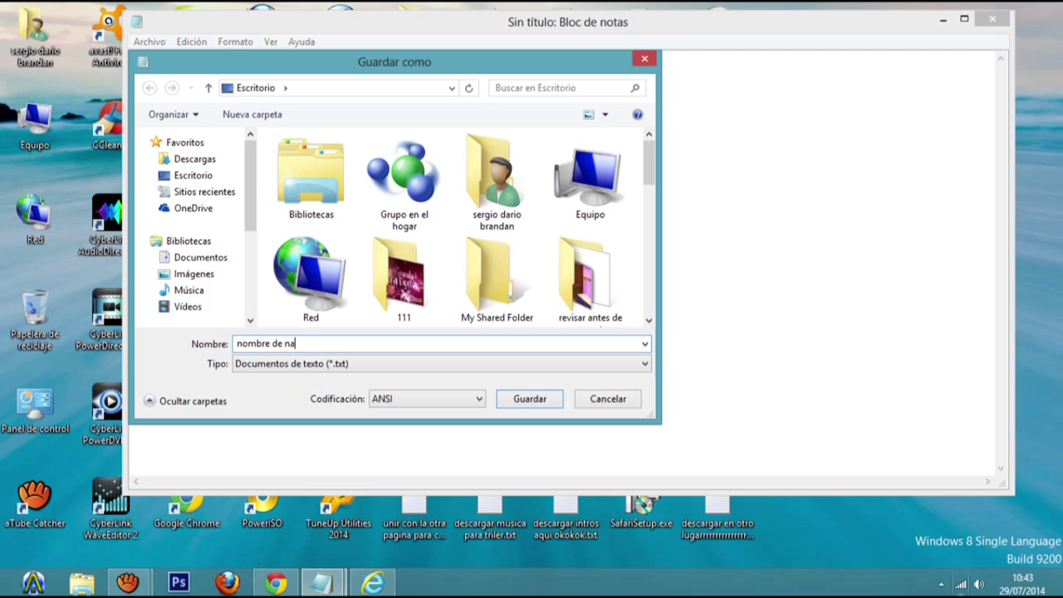
pyautogui.write('vegadores')
pyautogui.click(544, 401)
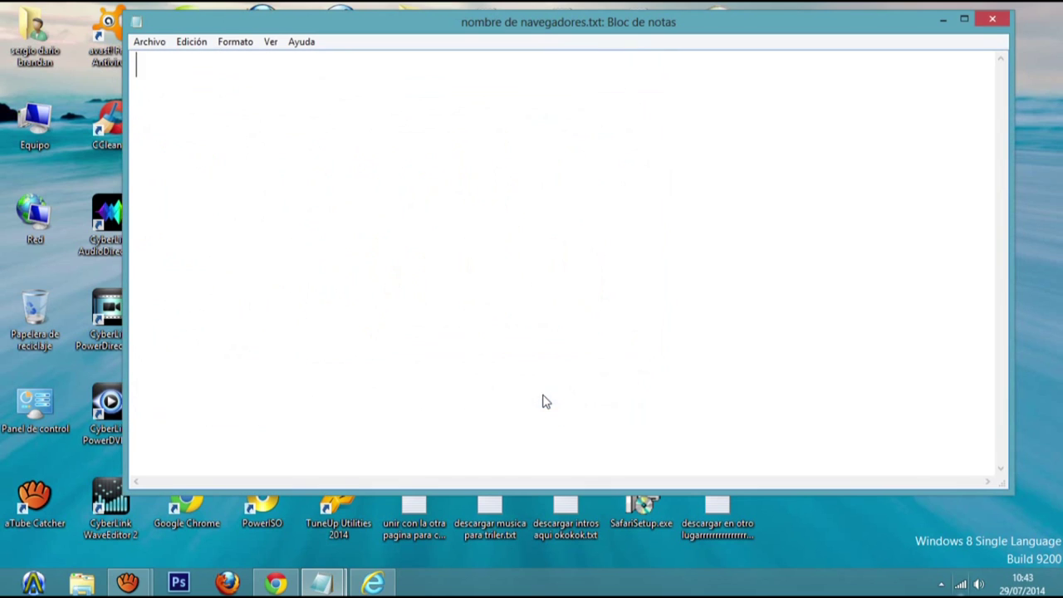
# Shrink the note's window and place it over the desktop's upper-left area, leaving the area beside it free
pyautogui.moveTo(504, 31); pyautogui.dragTo(558, 100)
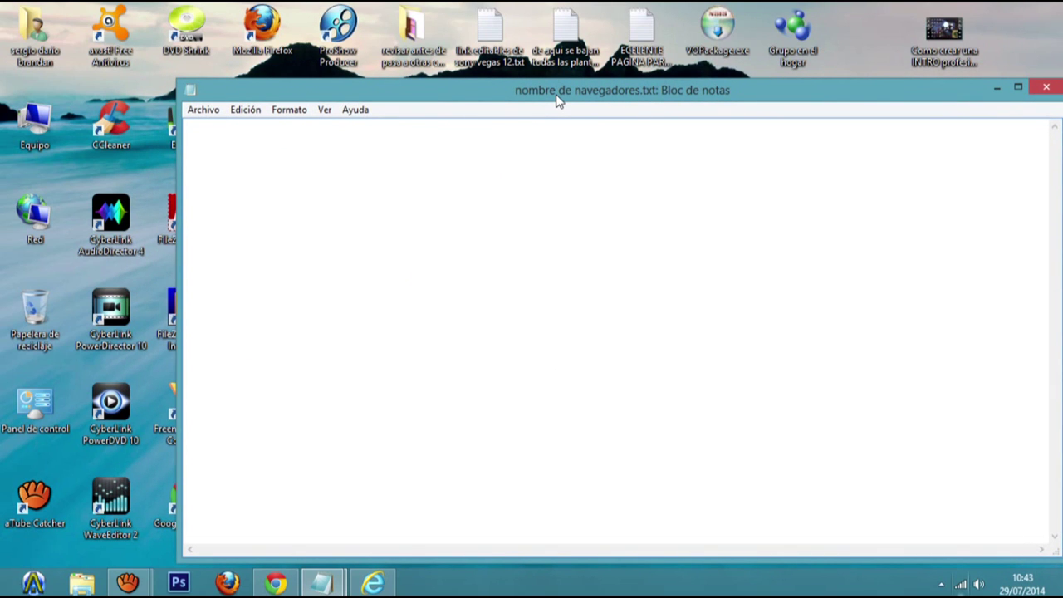
pyautogui.moveTo(558, 100); pyautogui.dragTo(510, 131)
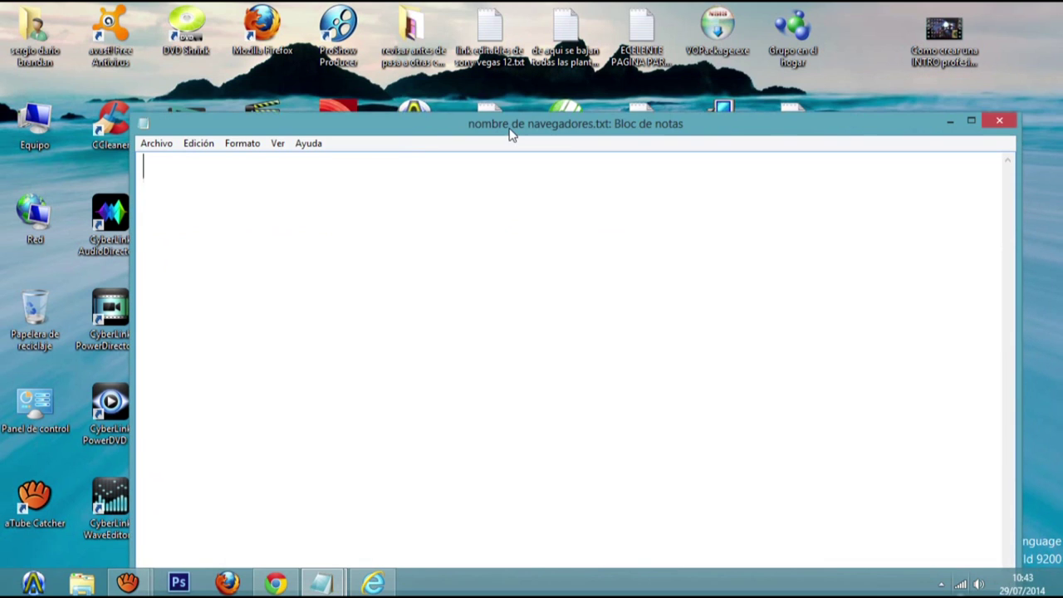
pyautogui.moveTo(136, 118); pyautogui.dragTo(280, 242)
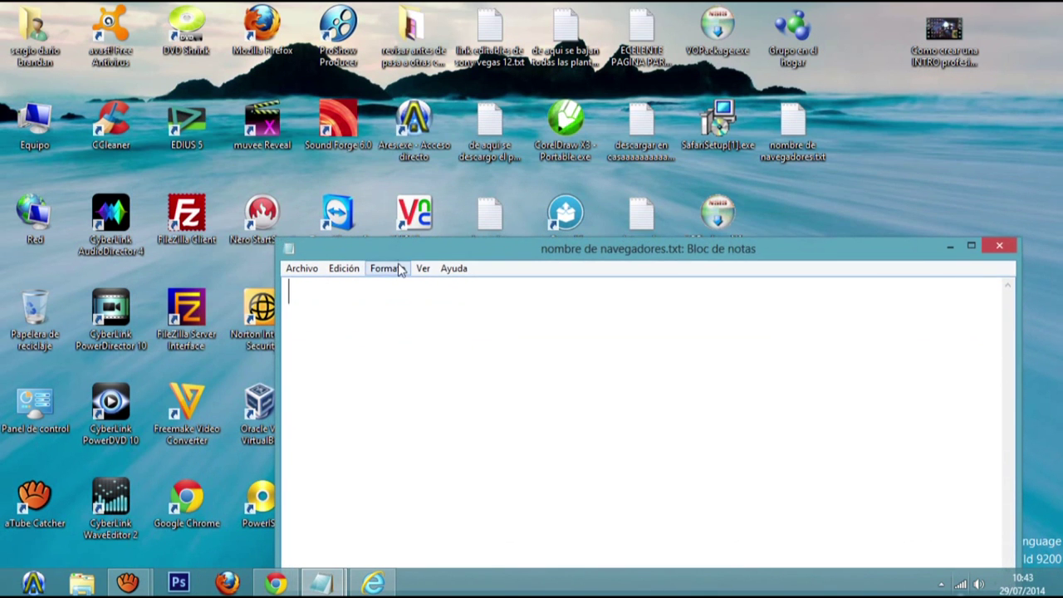
pyautogui.moveTo(517, 254); pyautogui.dragTo(302, 79)
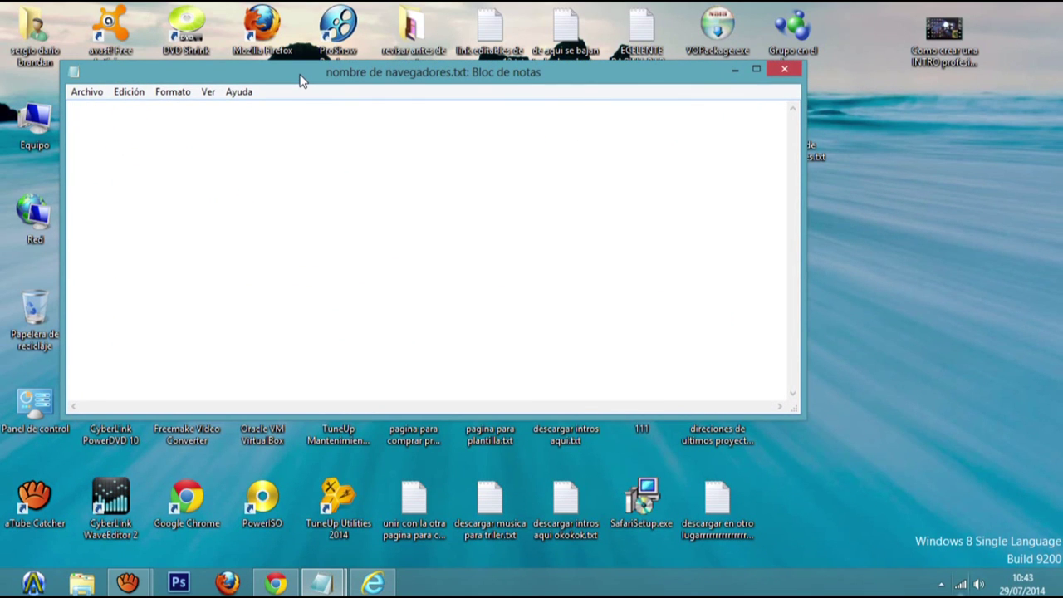
# Move the Safari shortcut into the empty desktop area below the INTRO video file, shifting the note's window aside and back
pyautogui.moveTo(603, 83); pyautogui.dragTo(467, 64)
pyautogui.moveTo(729, 325); pyautogui.dragTo(919, 148)
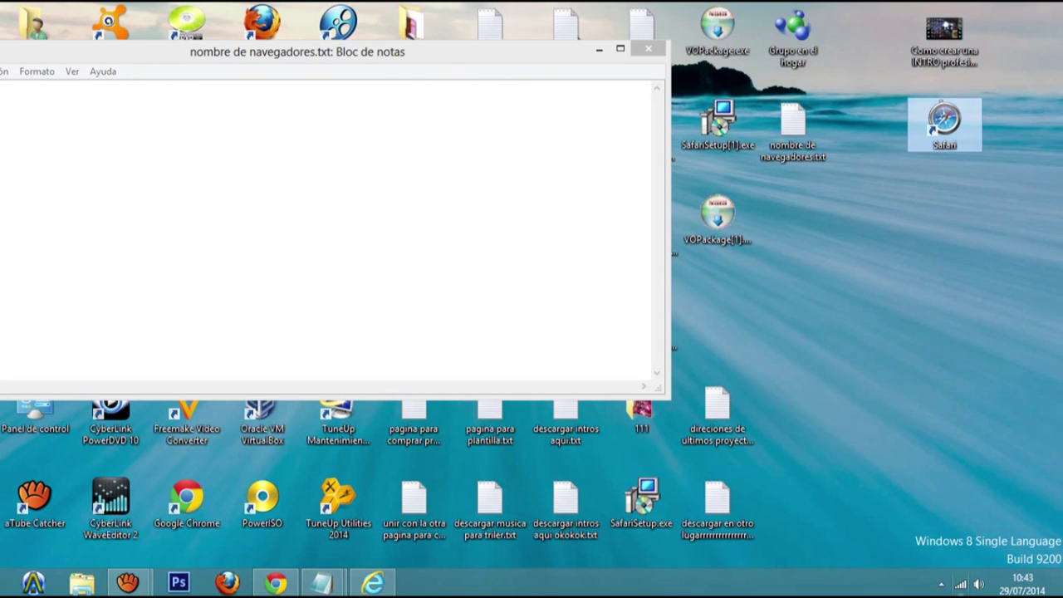
pyautogui.moveTo(514, 59); pyautogui.dragTo(647, 86)
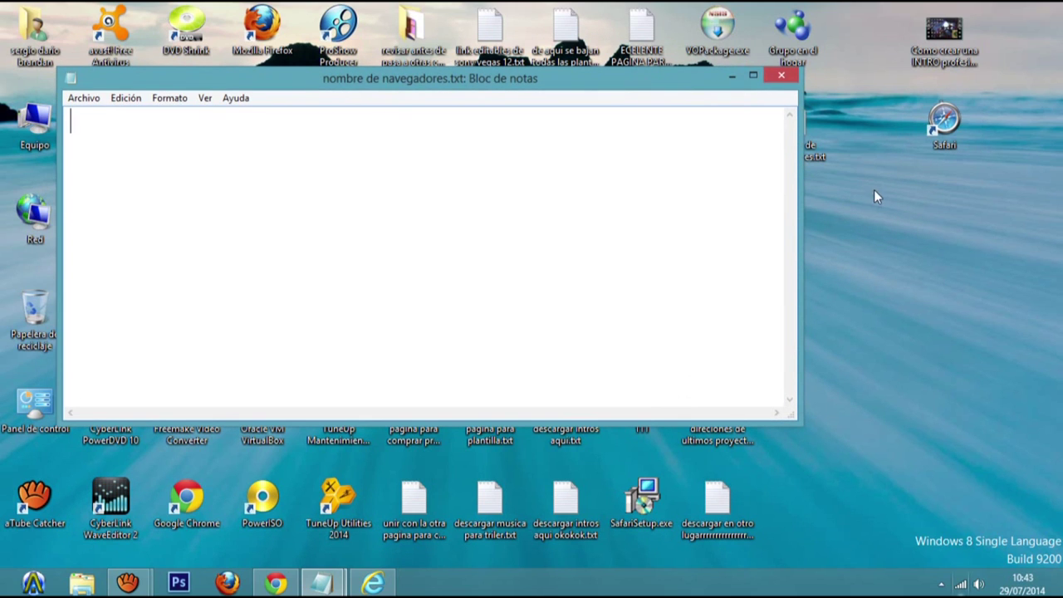